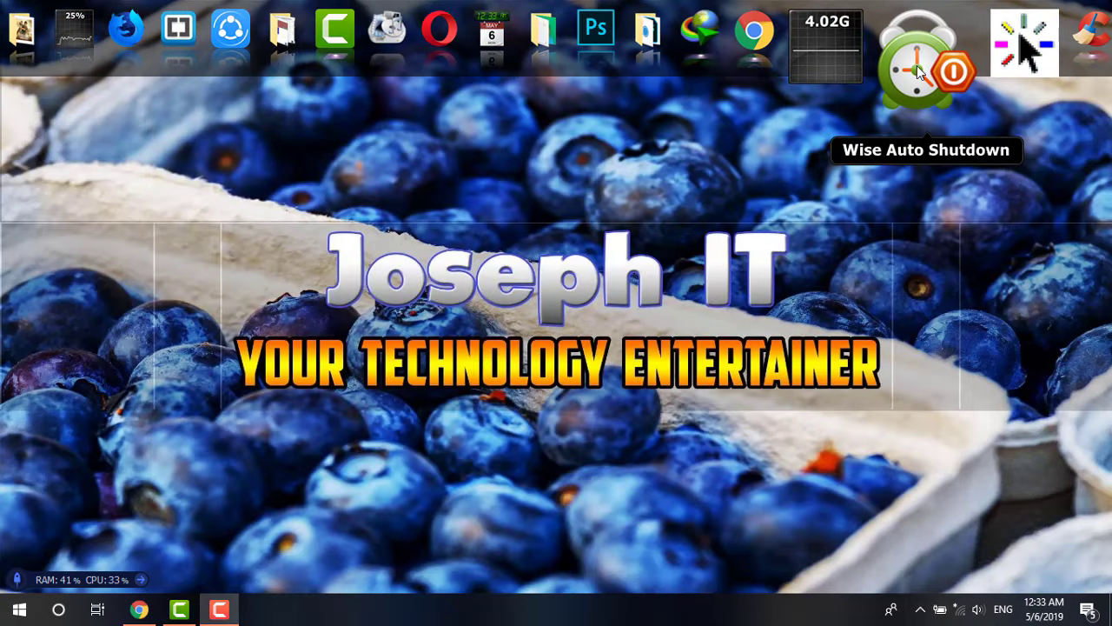
Launch Wise Auto Shutdown to check its User Account Control prompt, and dismiss the prompt.
{"action": "left_click", "coordinate": [919, 72]}
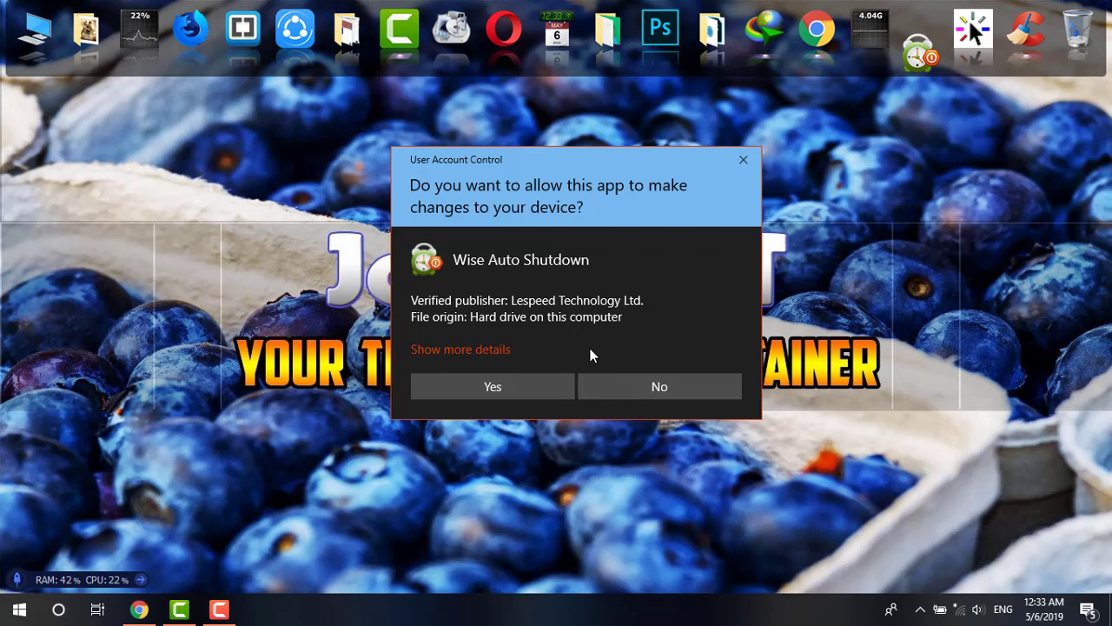
{"action": "left_click", "coordinate": [746, 158]}
Open Local Security Policy from Control Panel's Administrative Tools and reposition its window on the desktop.
{"action": "key", "text": "super"}
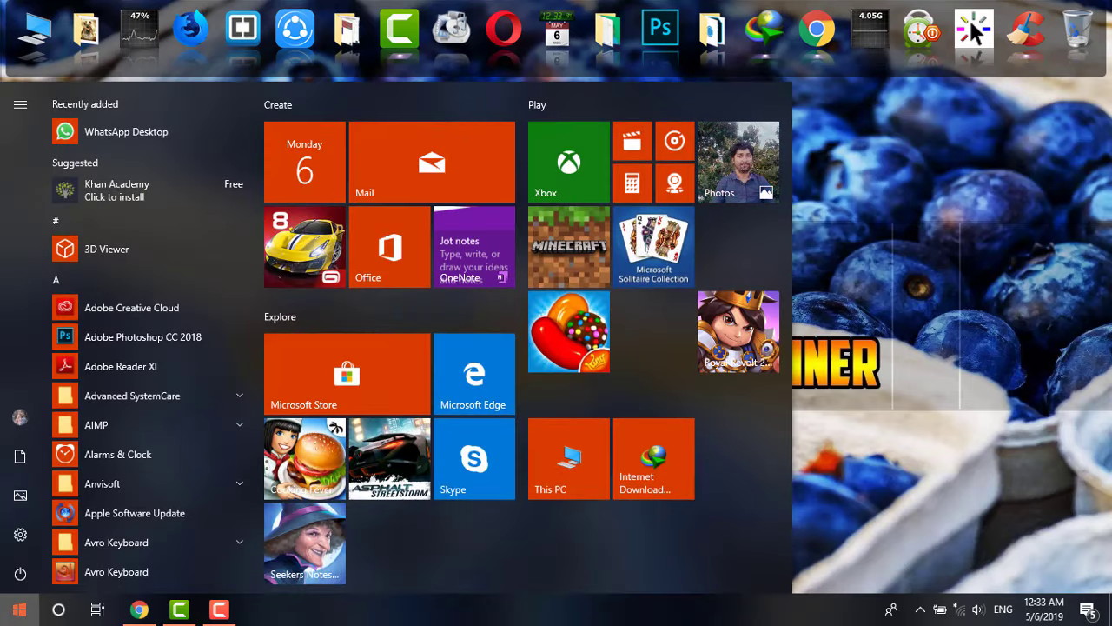
{"action": "type", "text": "control"}
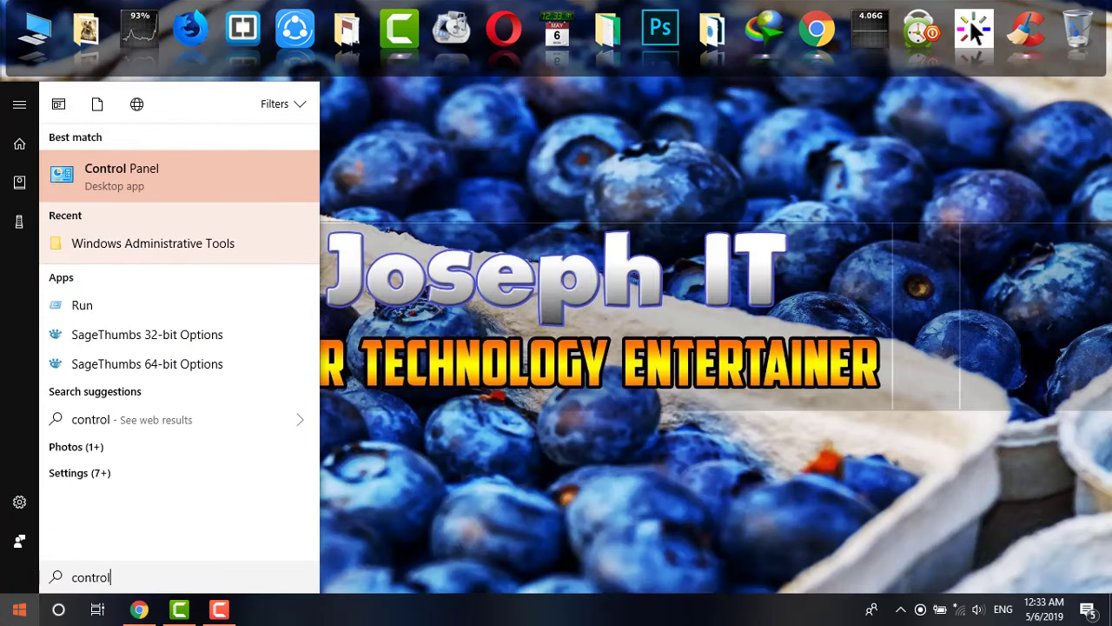
{"action": "left_click", "coordinate": [130, 180]}
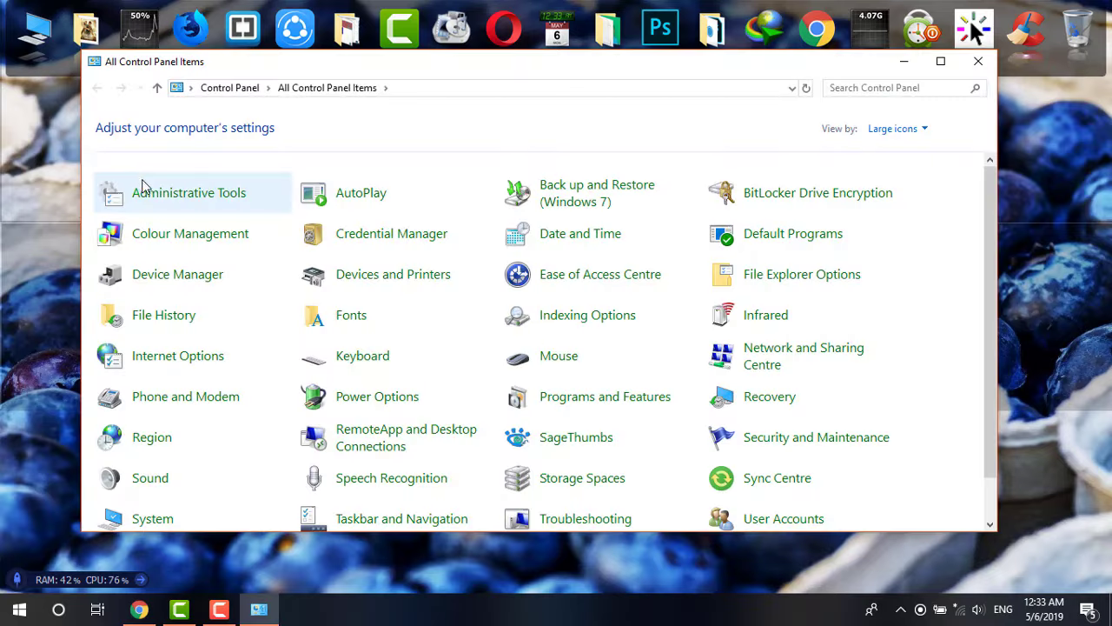
{"action": "left_click", "coordinate": [233, 199]}
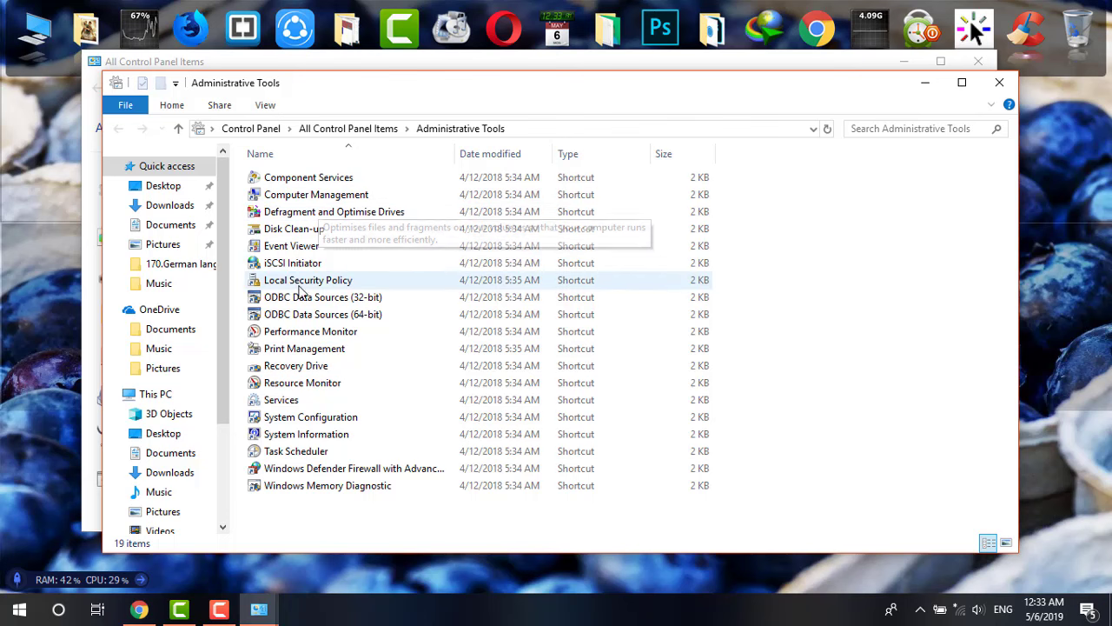
{"action": "left_click", "coordinate": [362, 285]}
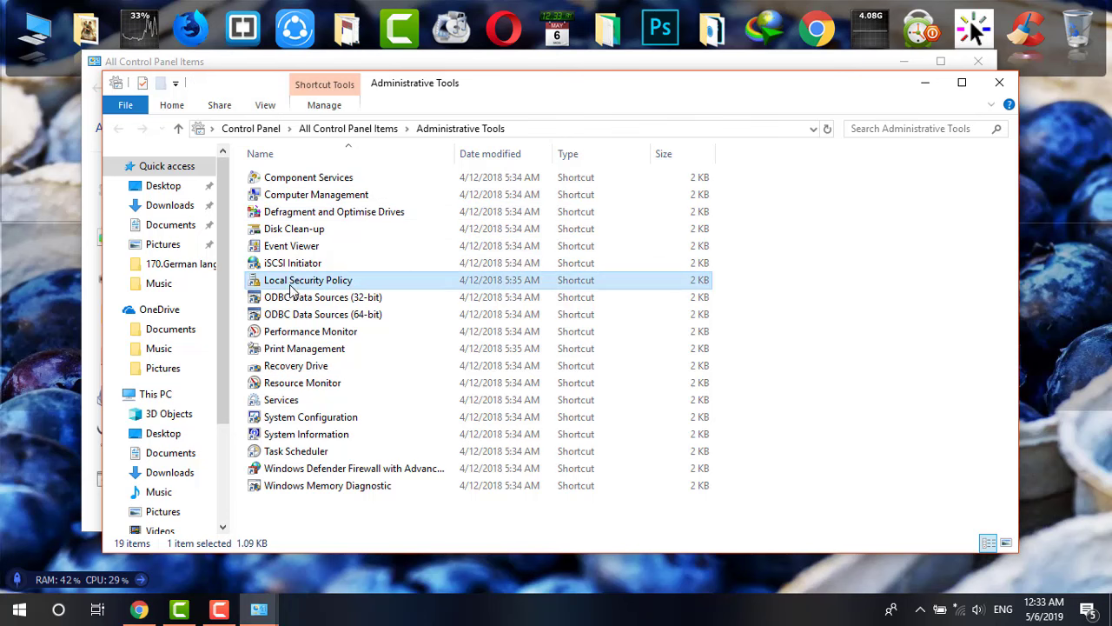
{"action": "double_click", "coordinate": [362, 286]}
{"action": "left_click_drag", "start_coordinate": [193, 14], "coordinate": [311, 58]}
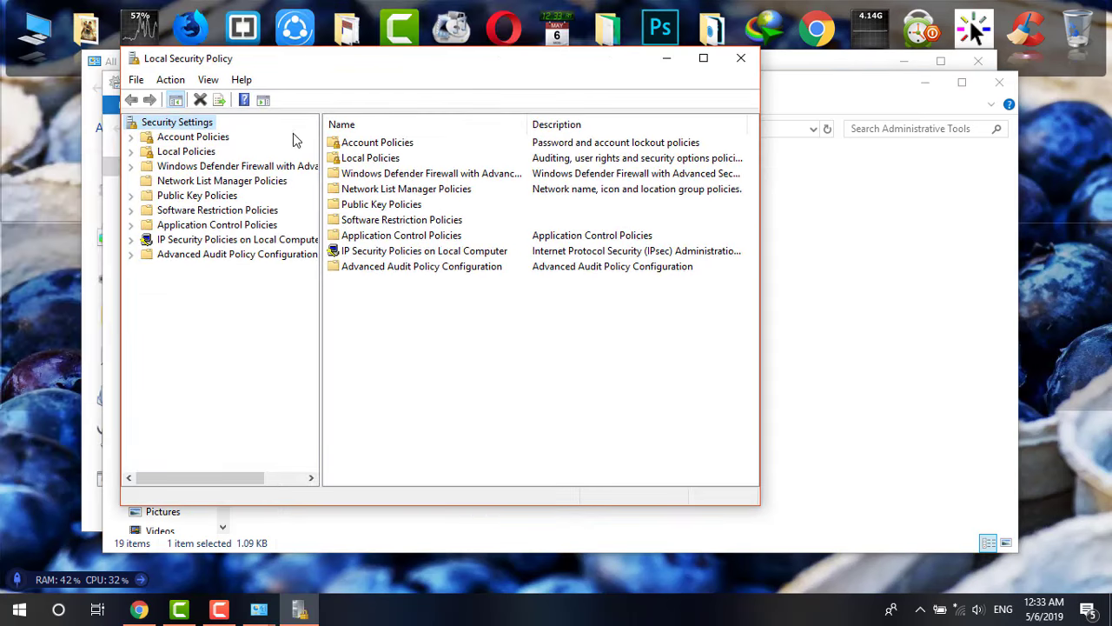
Expand Local Policies and display the Security Options policies.
{"action": "double_click", "coordinate": [209, 152]}
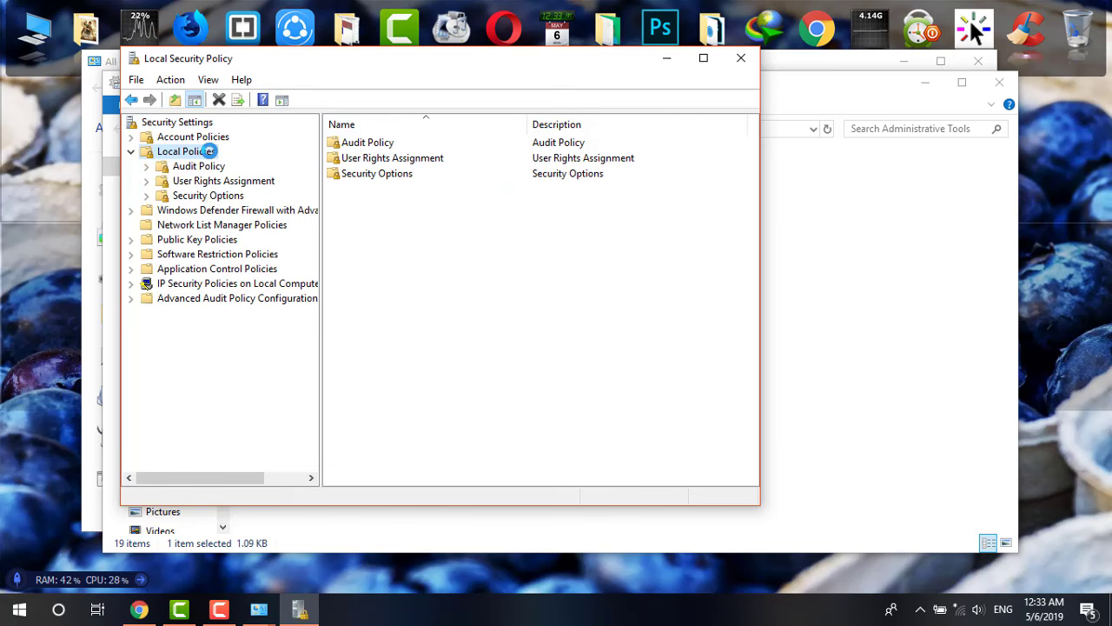
{"action": "left_click", "coordinate": [208, 196]}
{"action": "left_click", "coordinate": [426, 267]}
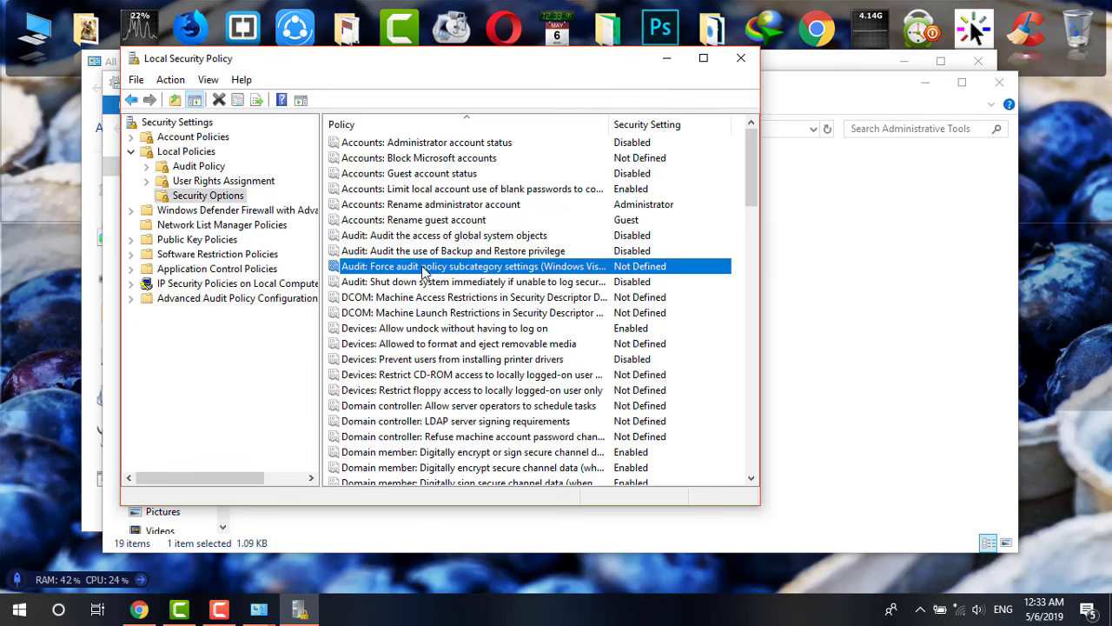
Set the User Account Control elevation prompt behavior for administrators in Admin Approval Mode to "Prompt for credentials on the secure desktop".
{"action": "left_click_drag", "start_coordinate": [756, 169], "coordinate": [746, 439]}
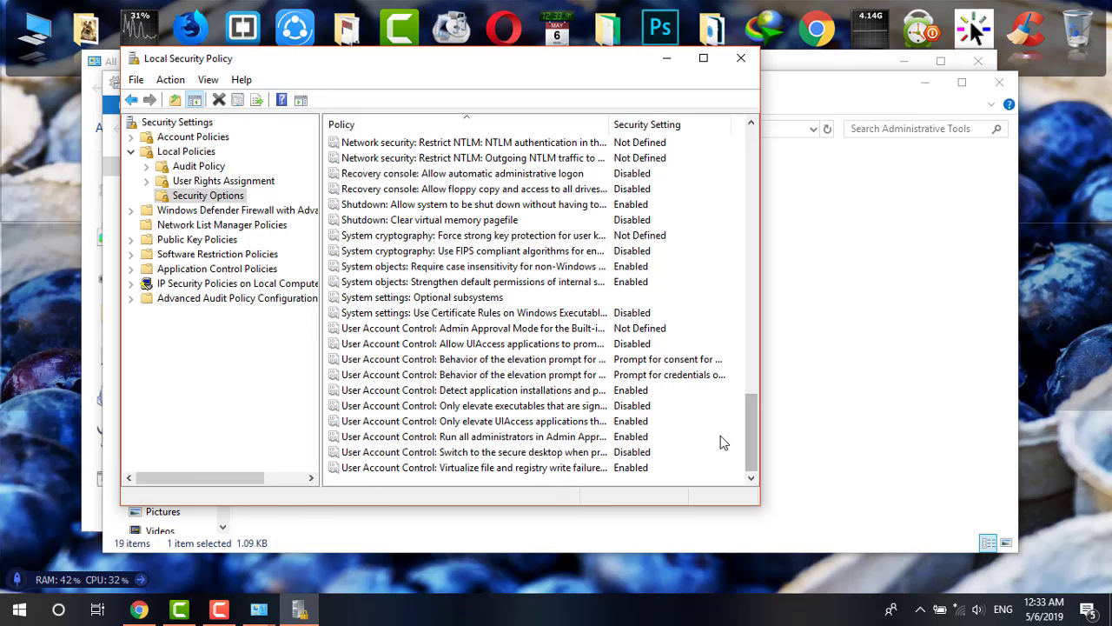
{"action": "left_click", "coordinate": [406, 363]}
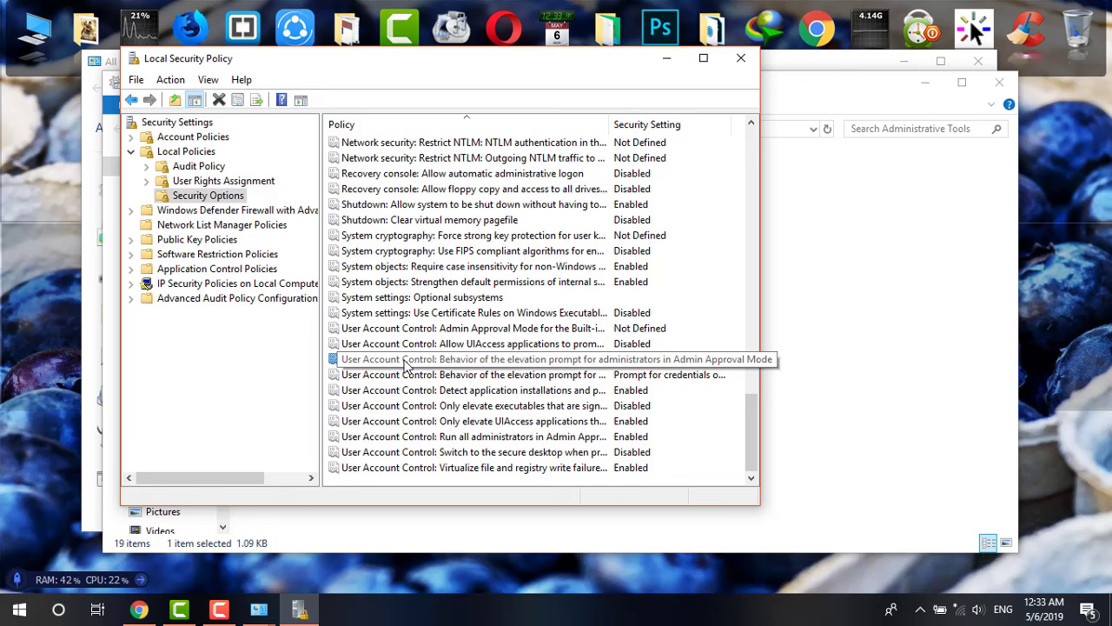
{"action": "left_click", "coordinate": [404, 363]}
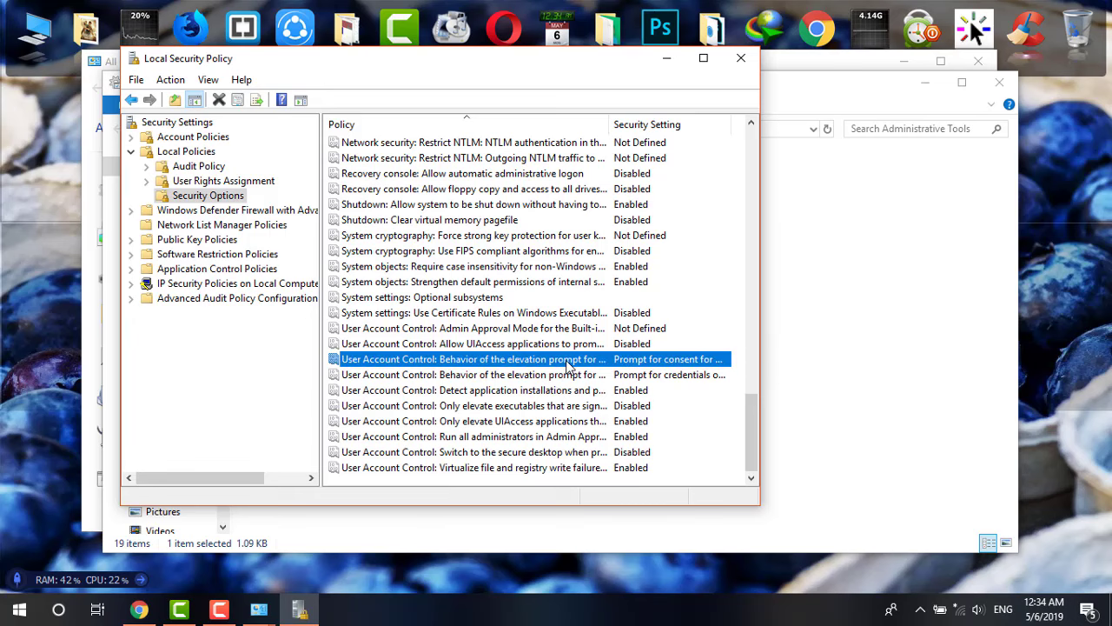
{"action": "double_click", "coordinate": [566, 359]}
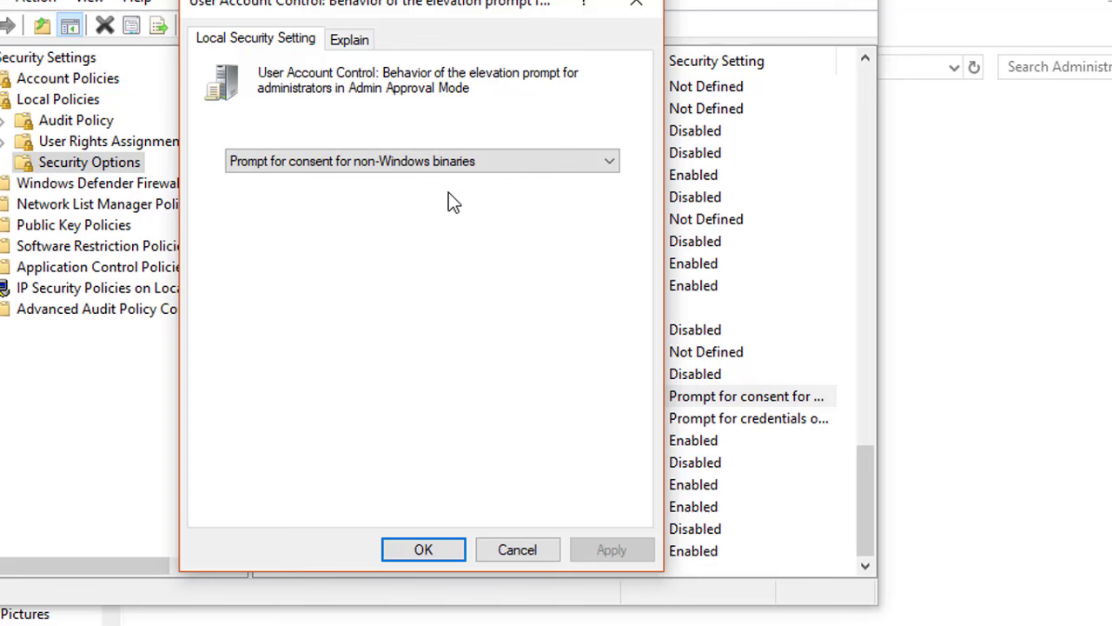
{"action": "left_click", "coordinate": [434, 165]}
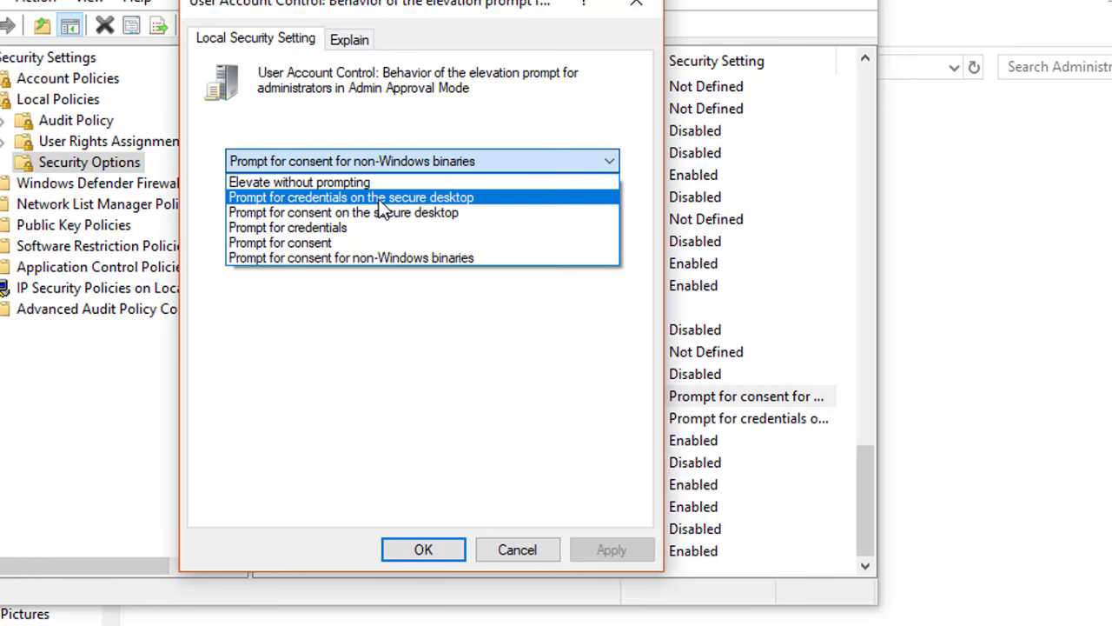
{"action": "left_click", "coordinate": [506, 199]}
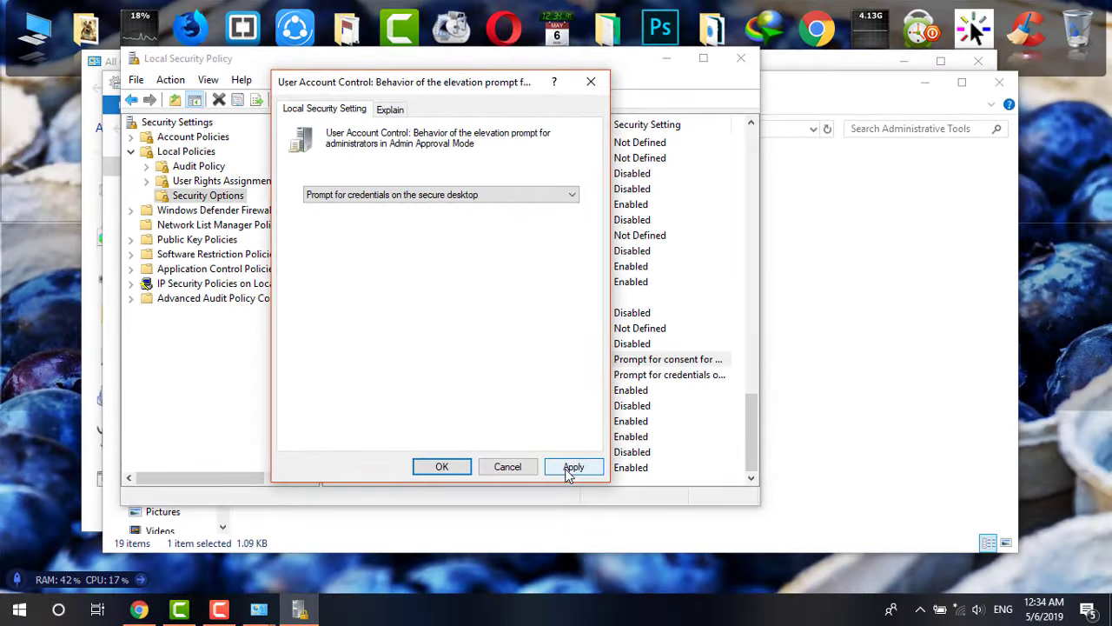
{"action": "left_click", "coordinate": [569, 470]}
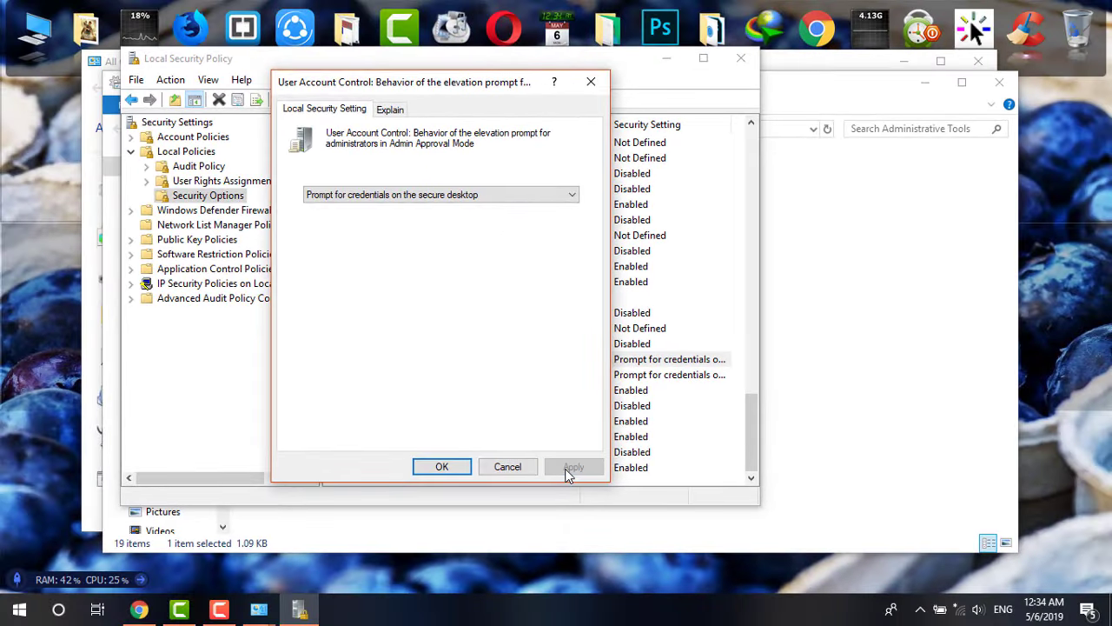
{"action": "left_click", "coordinate": [441, 466]}
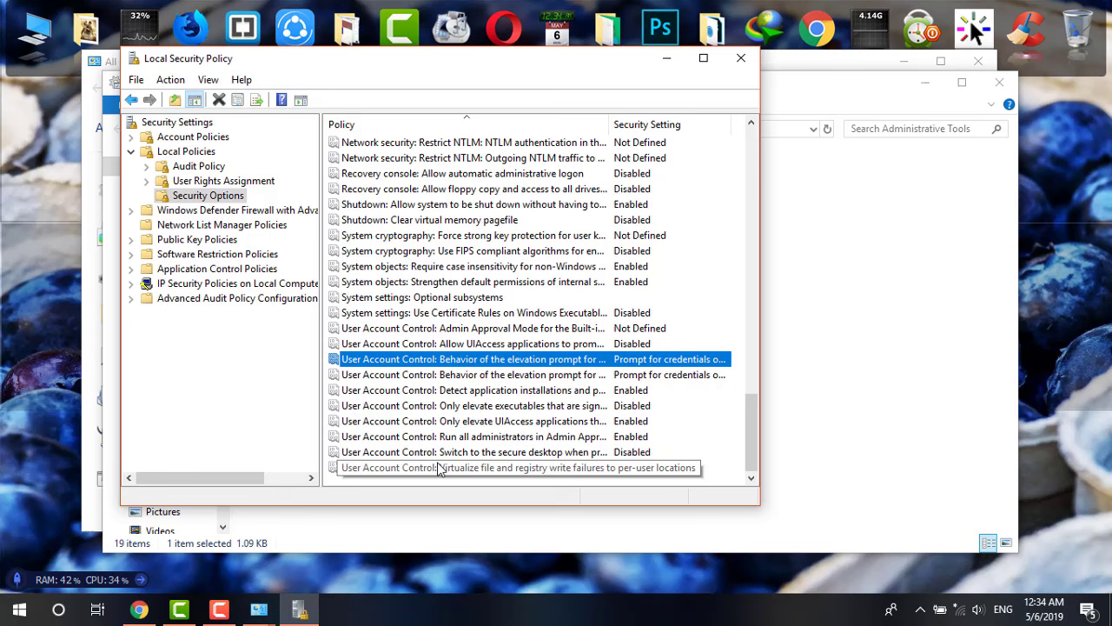
Close the Local Security Policy, Administrative Tools and Control Panel windows.
{"action": "left_click", "coordinate": [740, 58]}
{"action": "left_click", "coordinate": [1000, 82]}
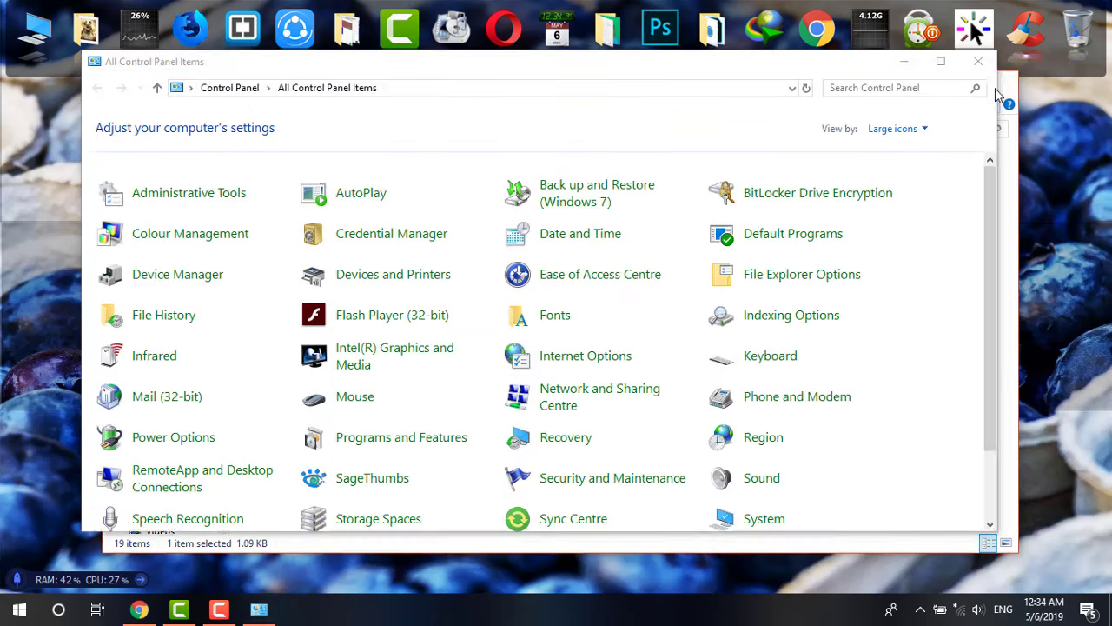
{"action": "left_click", "coordinate": [984, 64]}
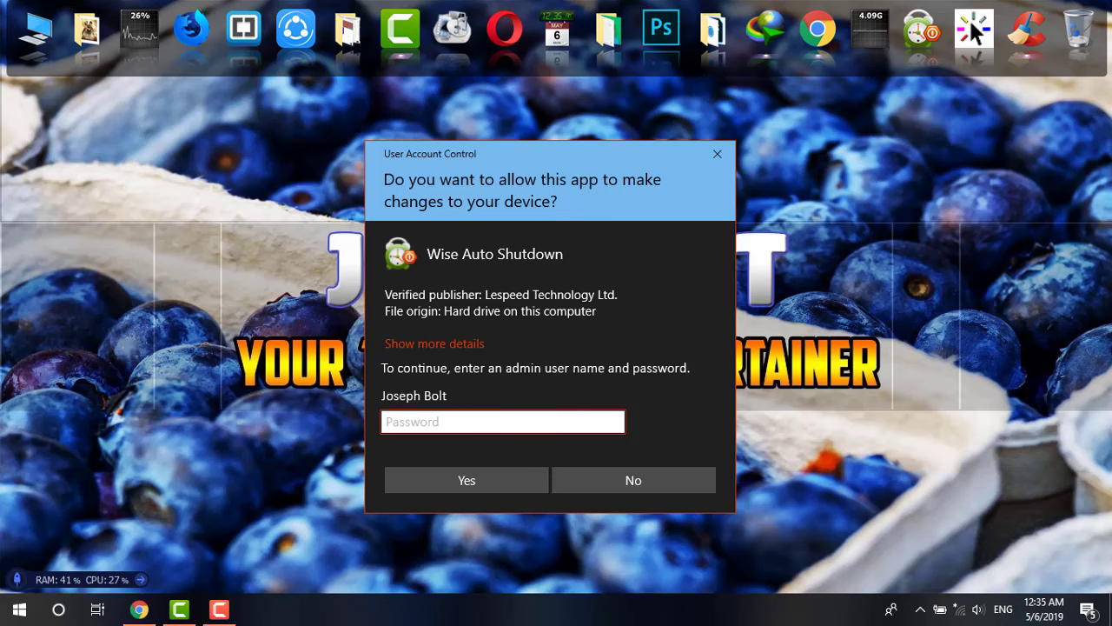
Decline the elevation prompt for Wise Auto Shutdown without entering the admin password.
{"action": "left_click", "coordinate": [581, 483]}
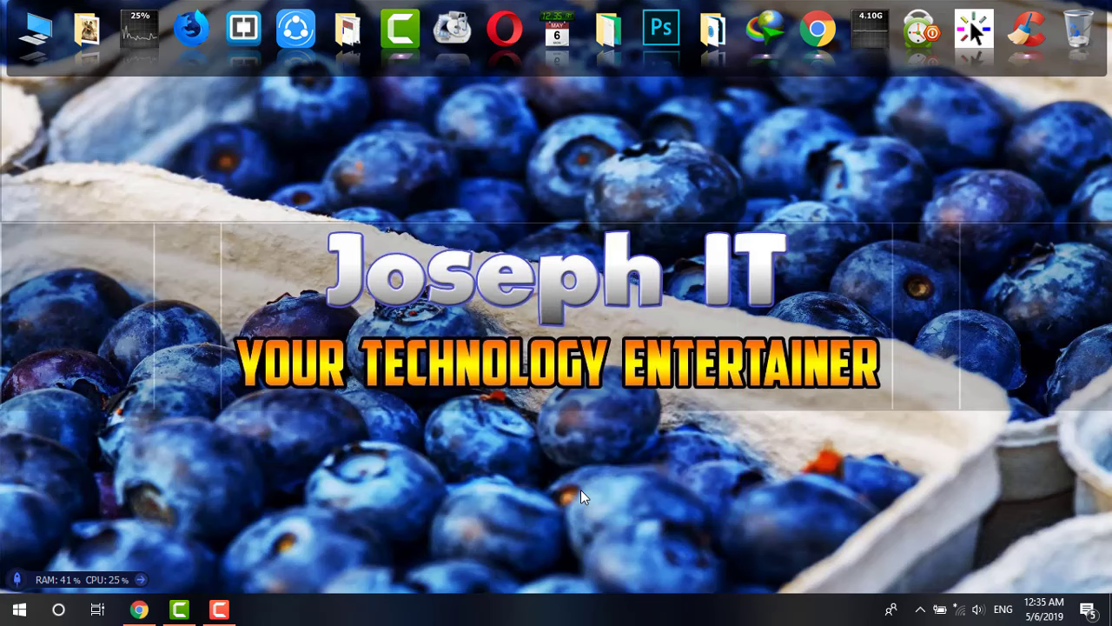
Open the Apps & features settings from This PC's option to uninstall or change a program.
{"action": "left_click", "coordinate": [31, 34]}
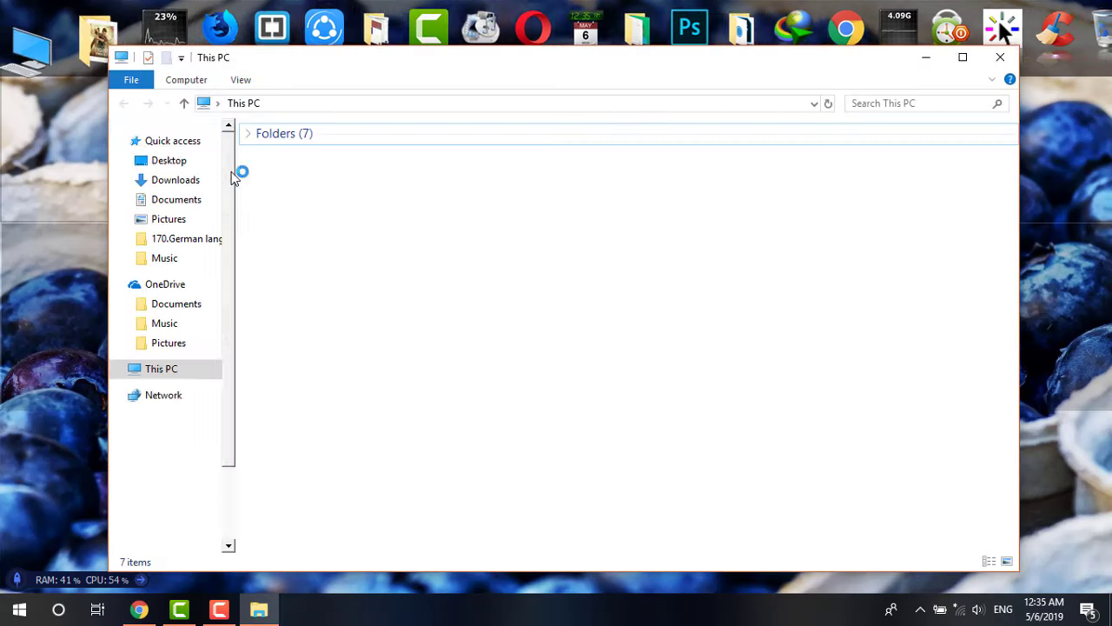
{"action": "left_click", "coordinate": [199, 85]}
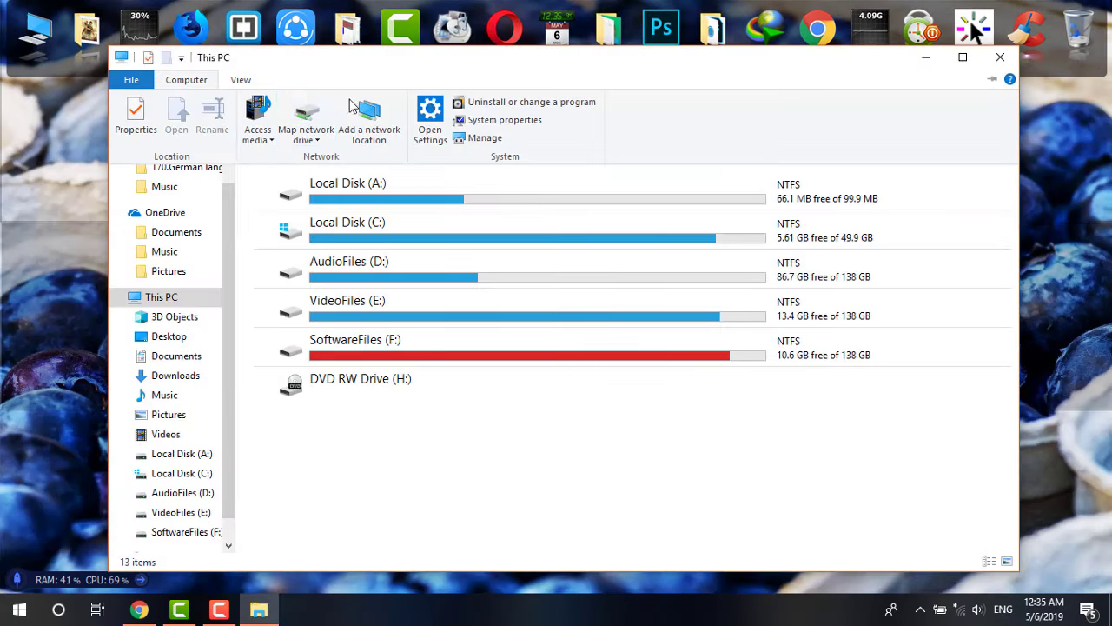
{"action": "left_click", "coordinate": [513, 106]}
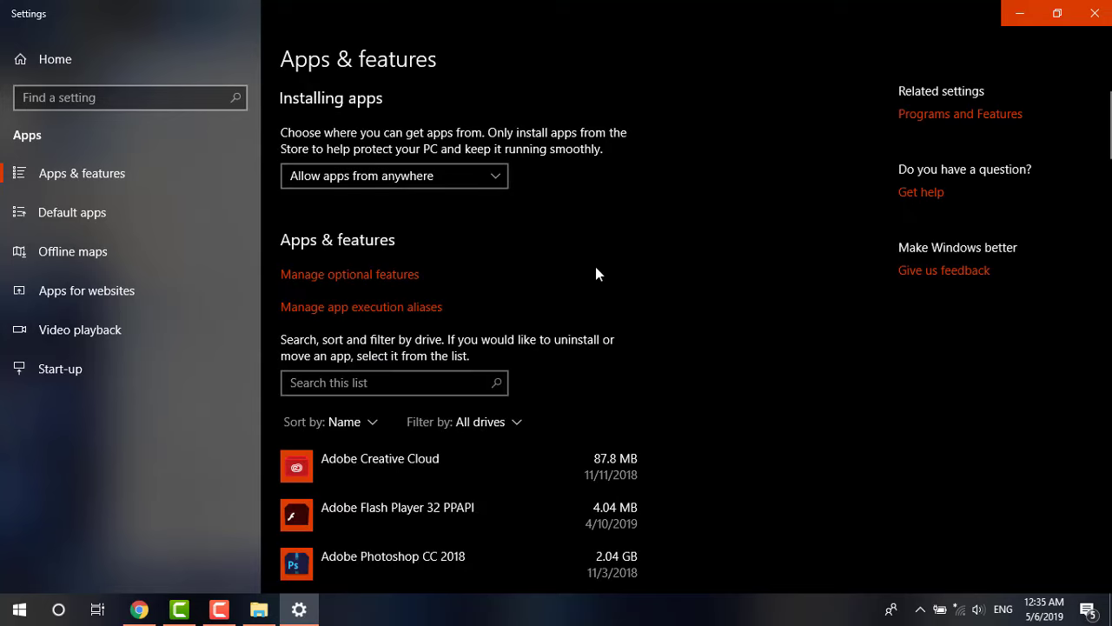
Try to uninstall Anvi Folder Locker 1.2.1370.0 from the installed apps, and close the This PC window.
{"action": "scroll", "coordinate": [596, 273], "scroll_direction": "down", "scroll_amount": 5}
{"action": "left_click", "coordinate": [596, 266]}
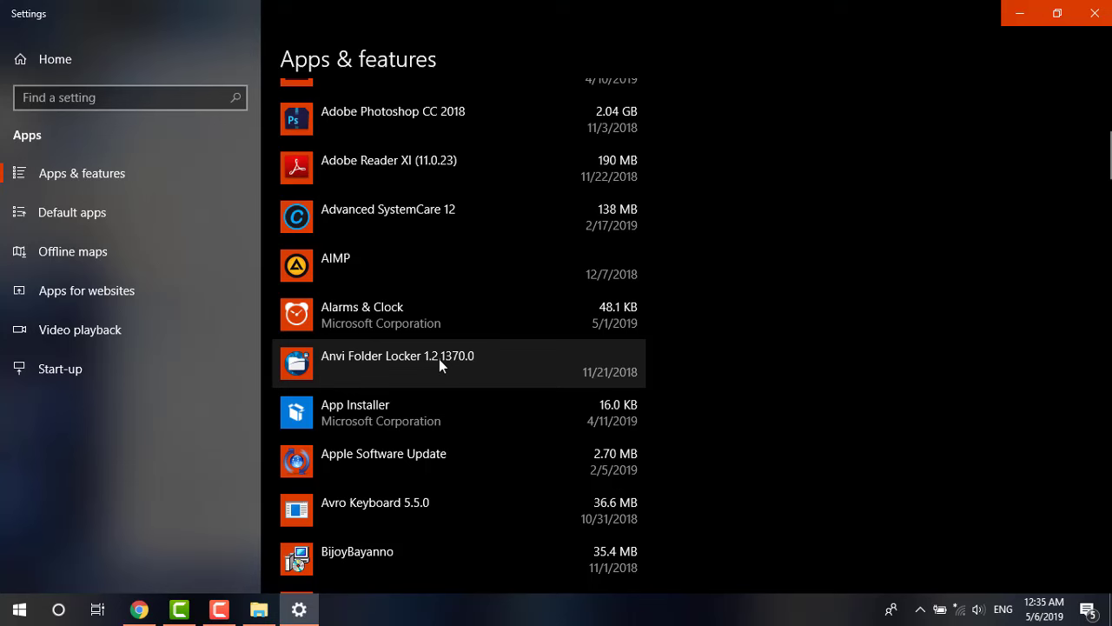
{"action": "left_click", "coordinate": [439, 359]}
{"action": "left_click", "coordinate": [610, 374]}
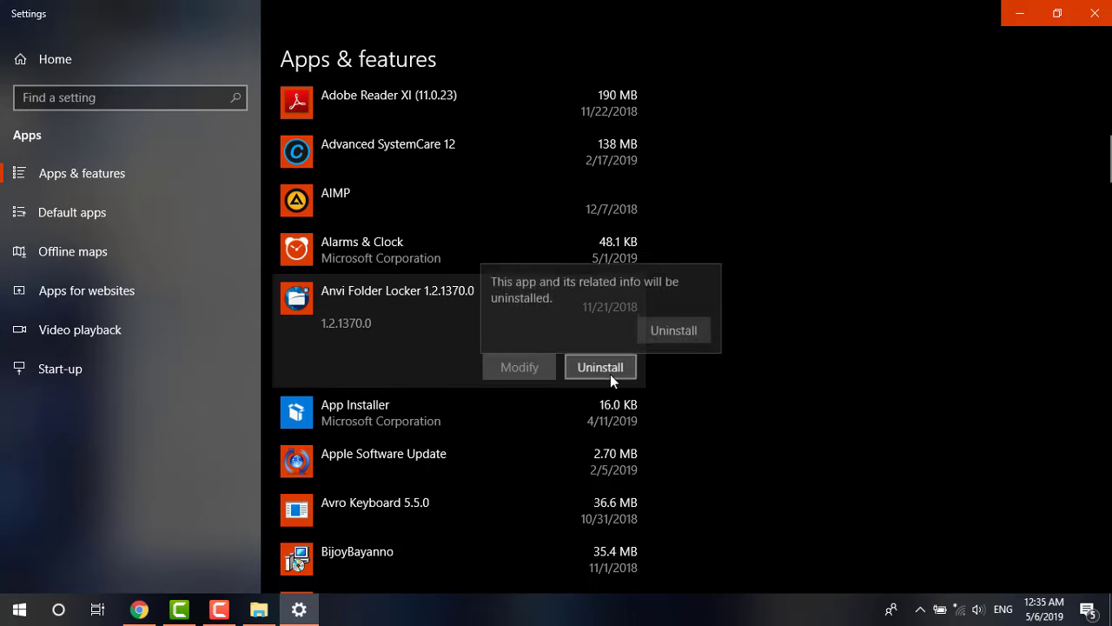
{"action": "left_click", "coordinate": [668, 334]}
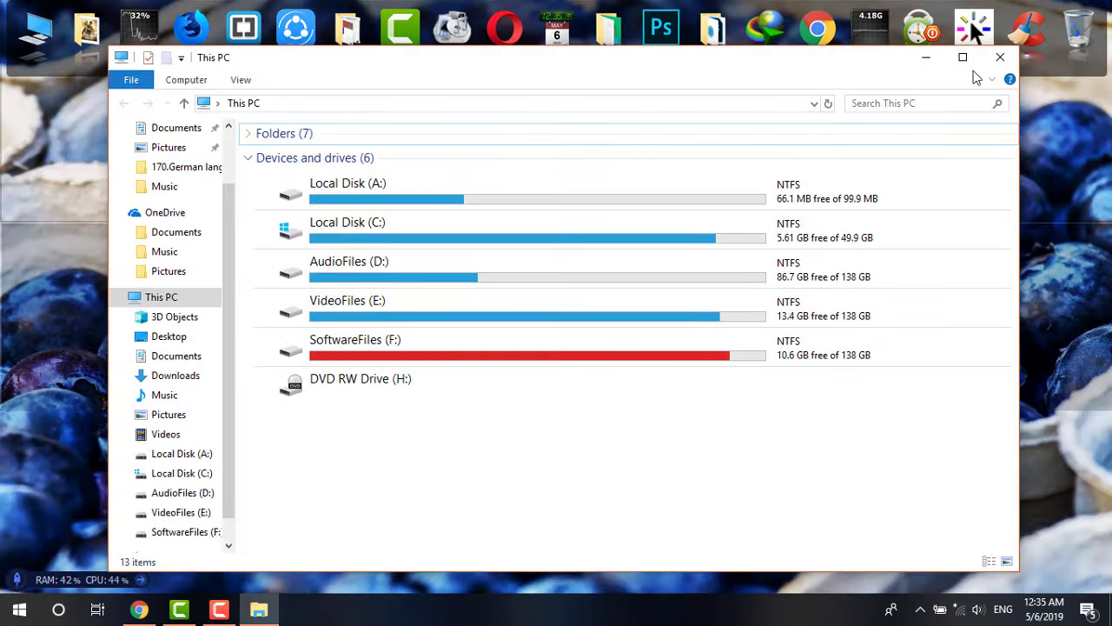
{"action": "left_click", "coordinate": [1001, 58]}
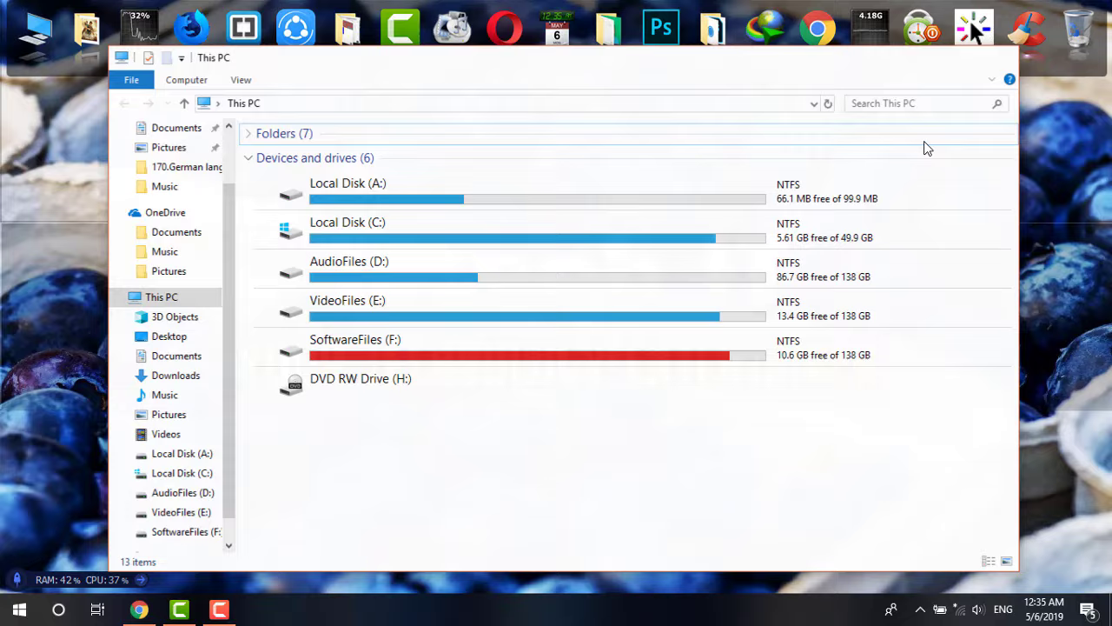